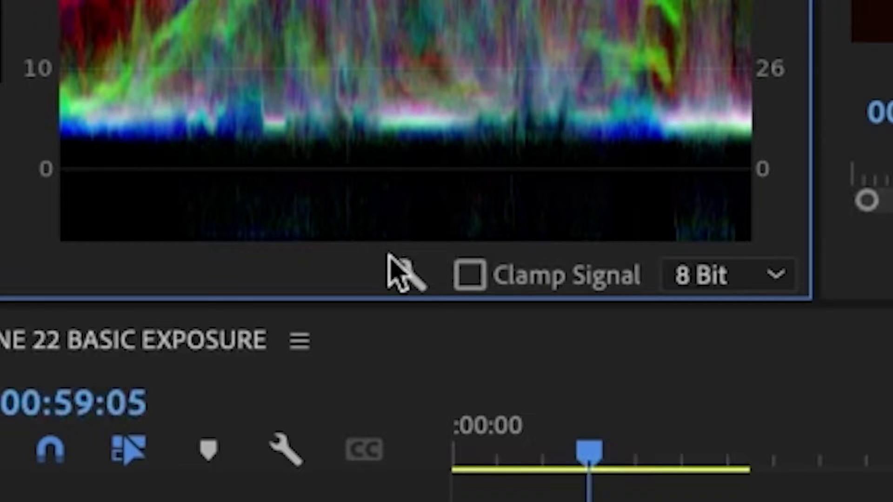
Step: Dismiss the scope settings menu so the Vectorscope YUV and Waveform (RGB) show alone
click(403, 272)
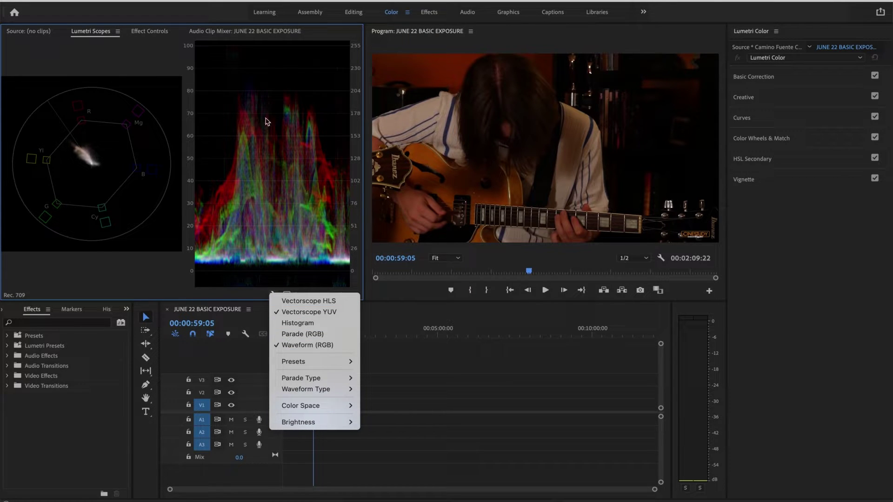
Step: At a later frame, turn waveform Clamp Signal on, then off again to compare
click(246, 274)
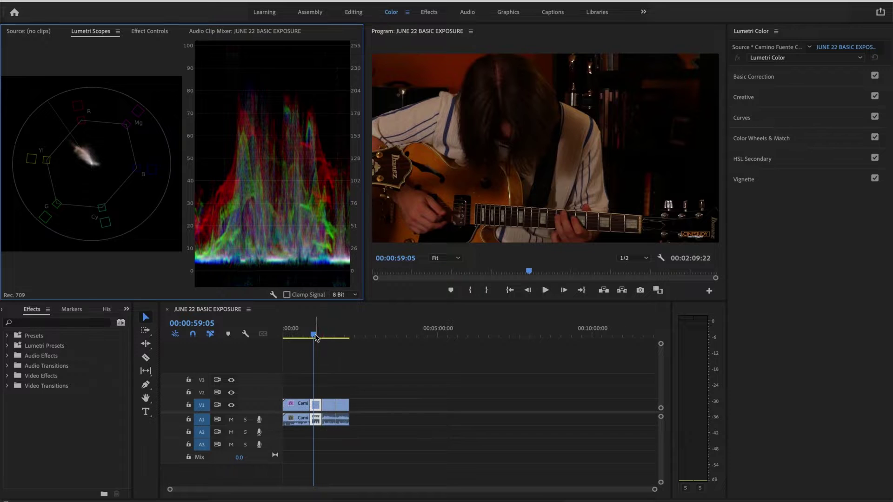
drag(313, 336, 340, 338)
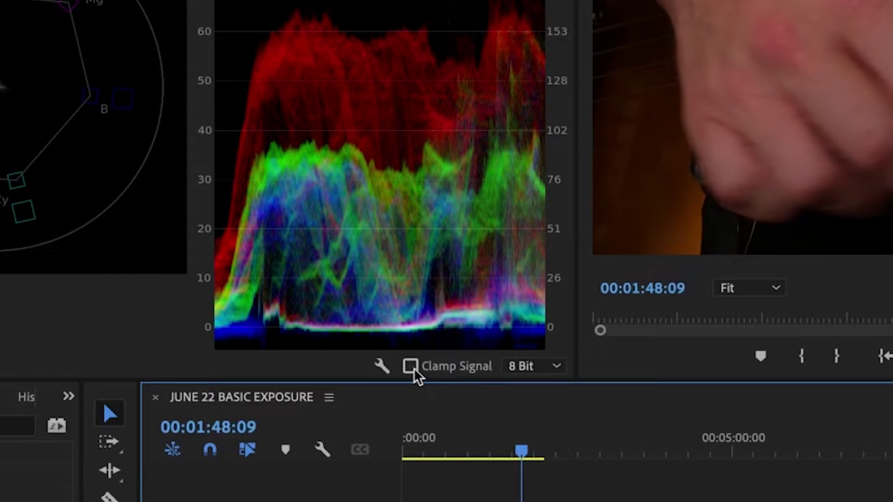
click(411, 366)
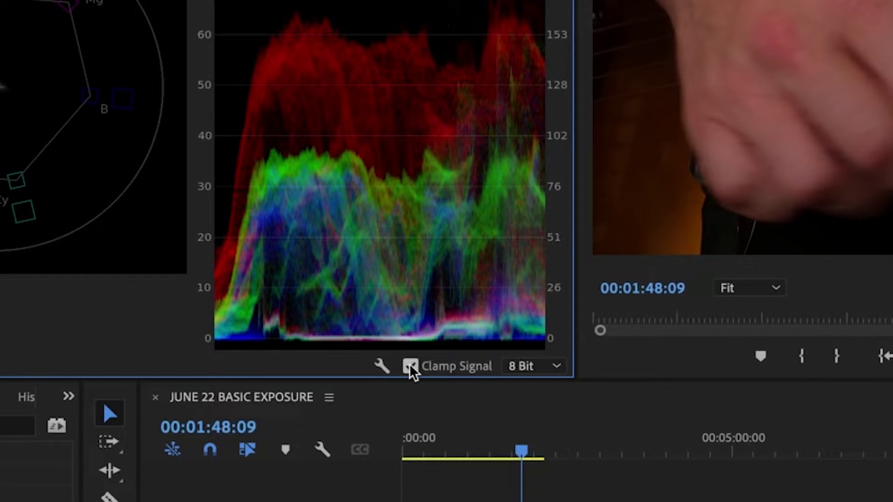
click(410, 365)
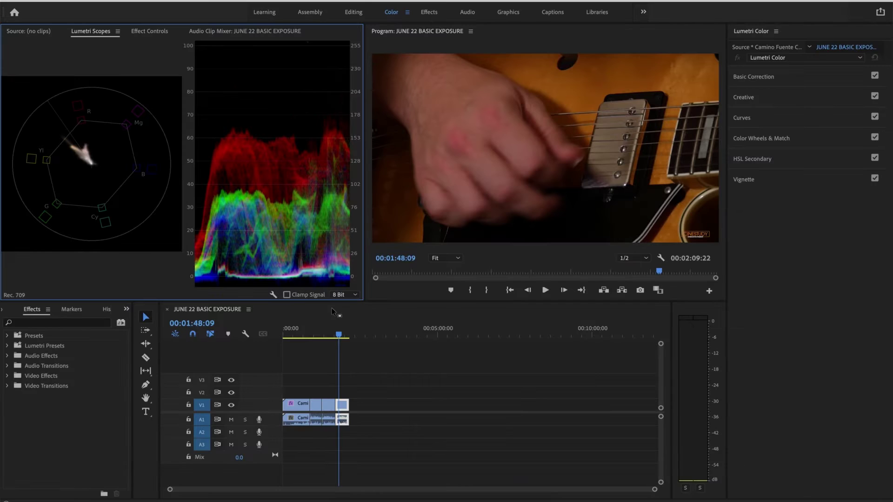
Step: Ripple-trim the clapperboard from the sequence start, then jump to the guitar close-up at 00:00:44:04
click(297, 334)
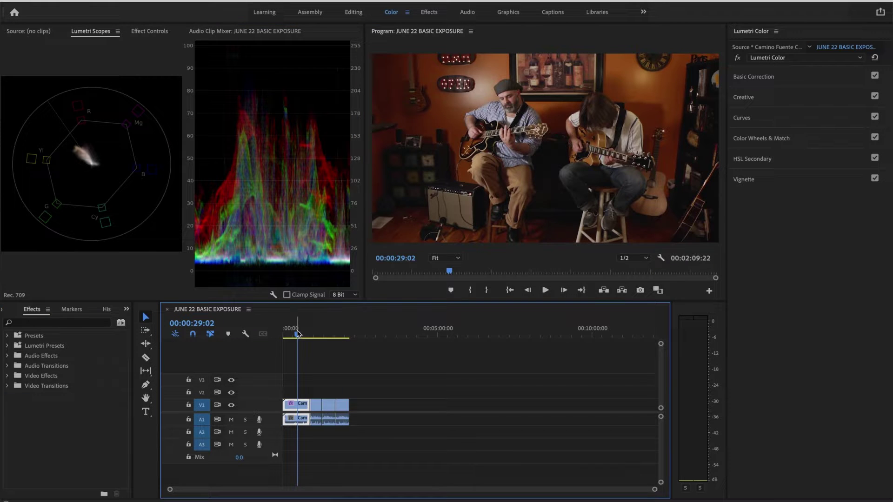
mouse_move(297, 334)
mouse_down()
mouse_move(347, 336)
mouse_move(288, 334)
mouse_up()
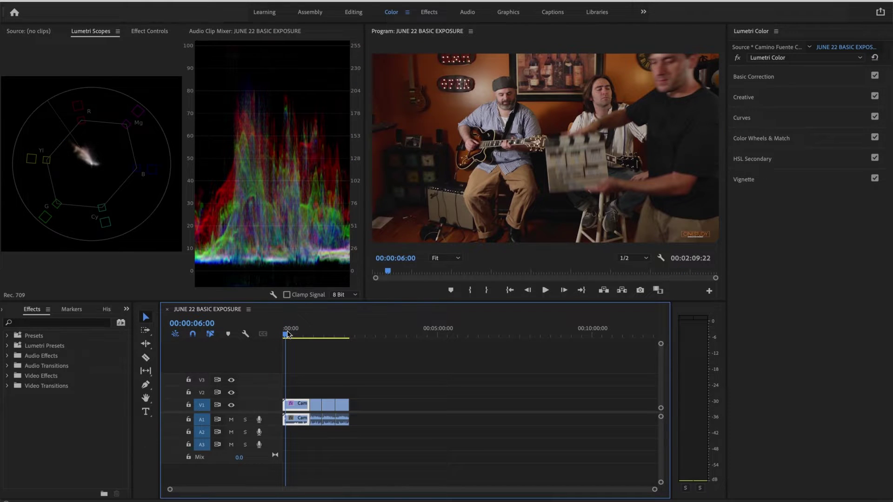
key(q)
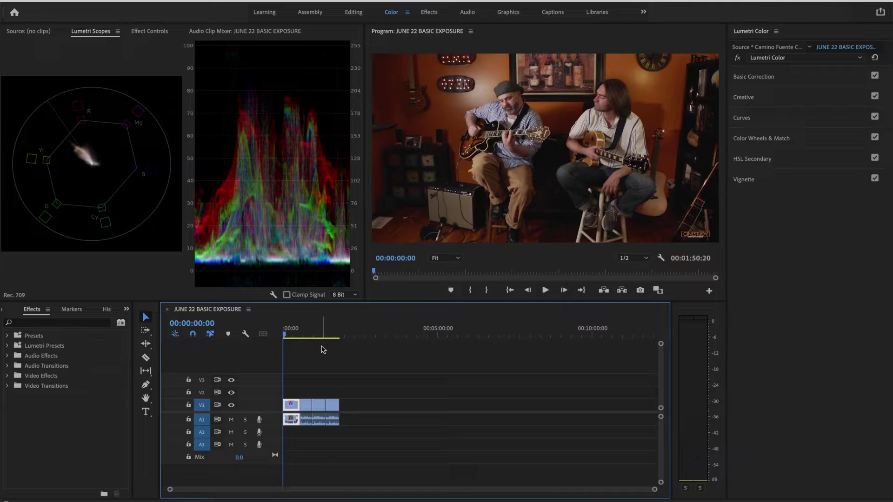
click(305, 334)
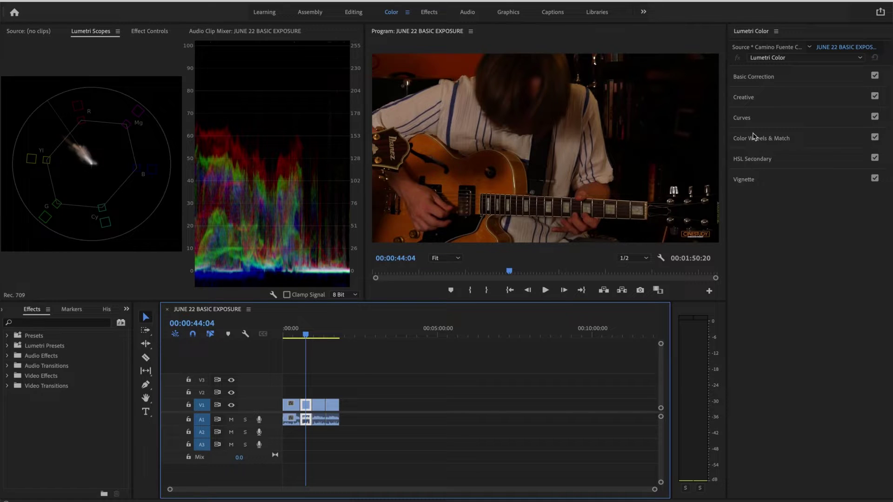
Step: Reopen the Curves section of Lumetri Color after briefly expanding Basic Correction
click(743, 120)
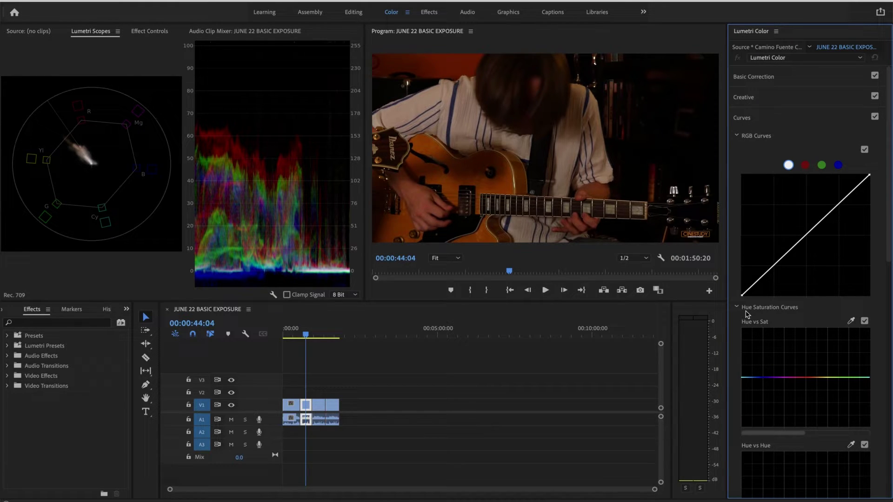
mouse_move(885, 258)
mouse_down()
mouse_move(863, 423)
mouse_move(890, 253)
mouse_up()
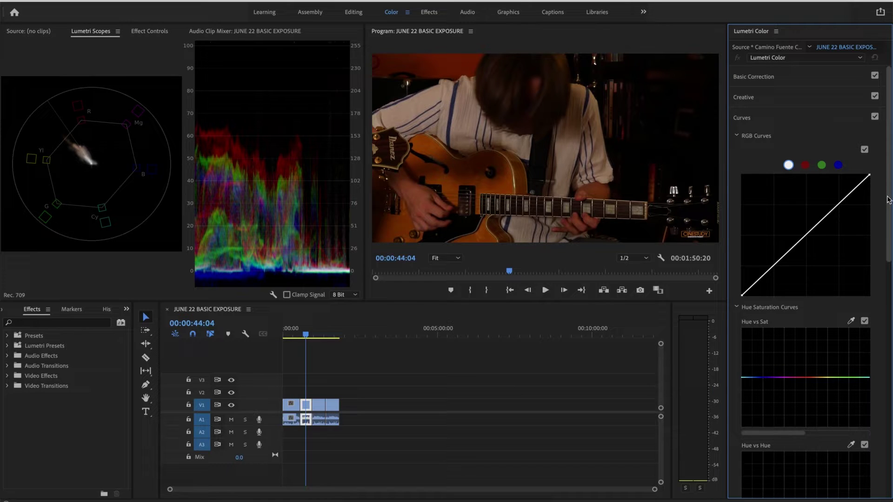
click(762, 80)
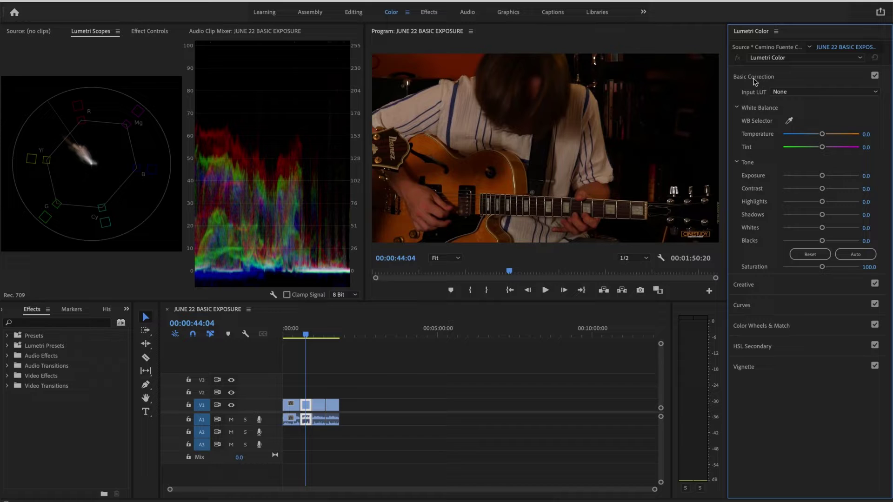
click(749, 306)
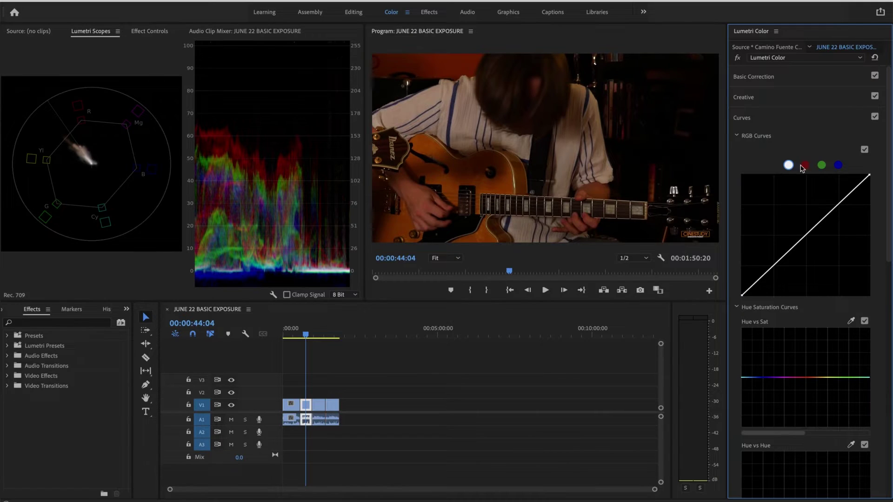
click(702, 108)
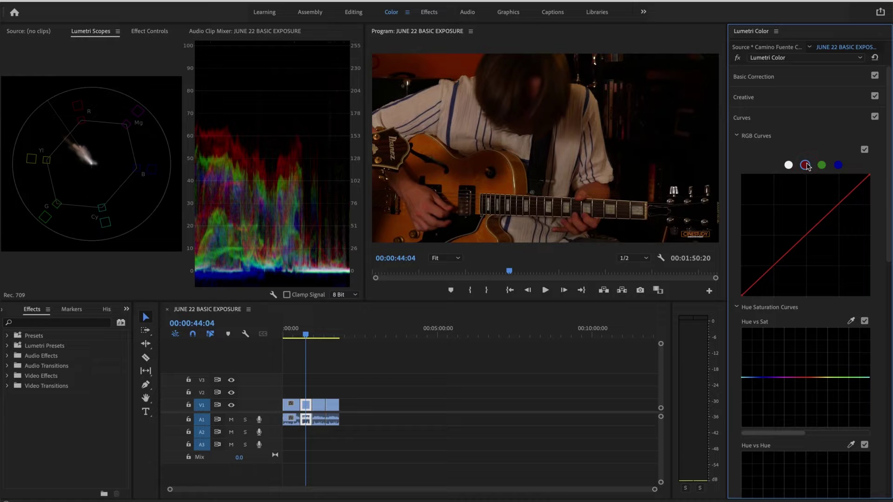
click(822, 165)
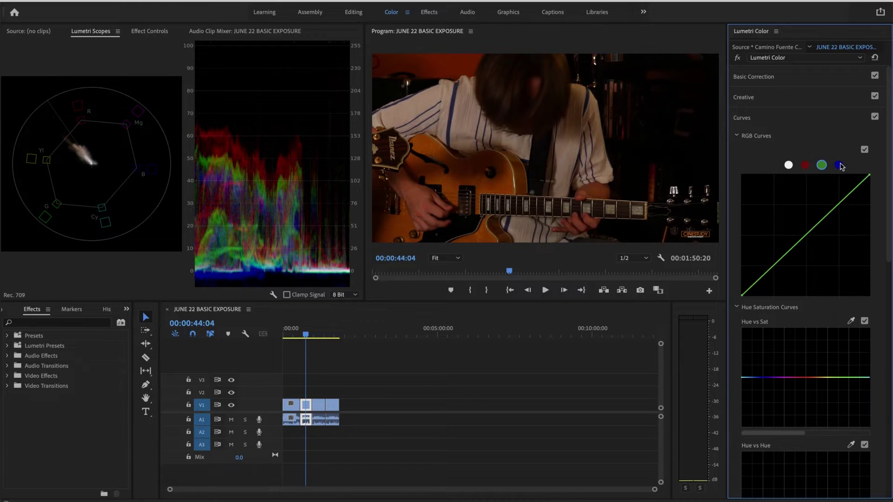
click(839, 165)
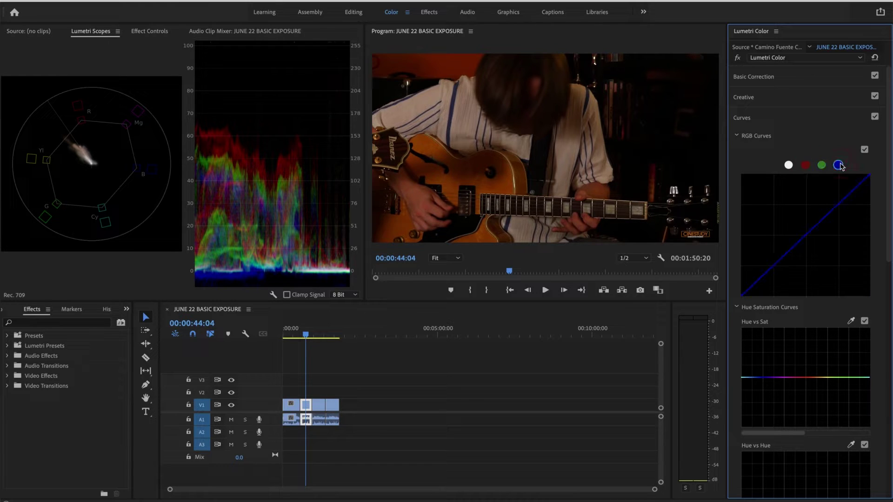
click(805, 166)
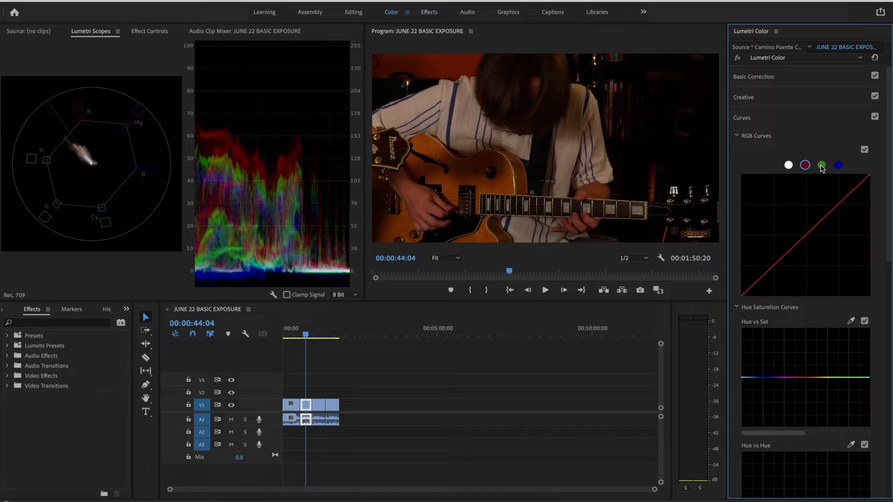
click(821, 166)
click(838, 166)
click(805, 165)
click(806, 237)
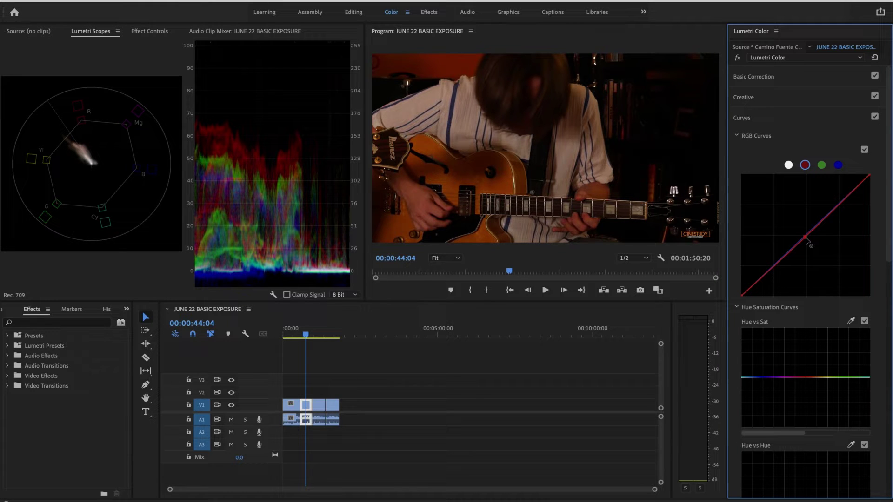
drag(807, 241, 816, 248)
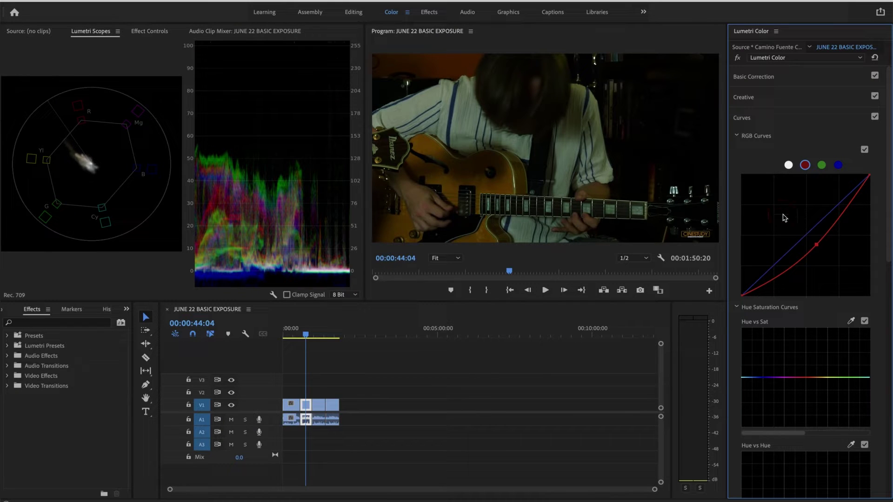
double_click(785, 218)
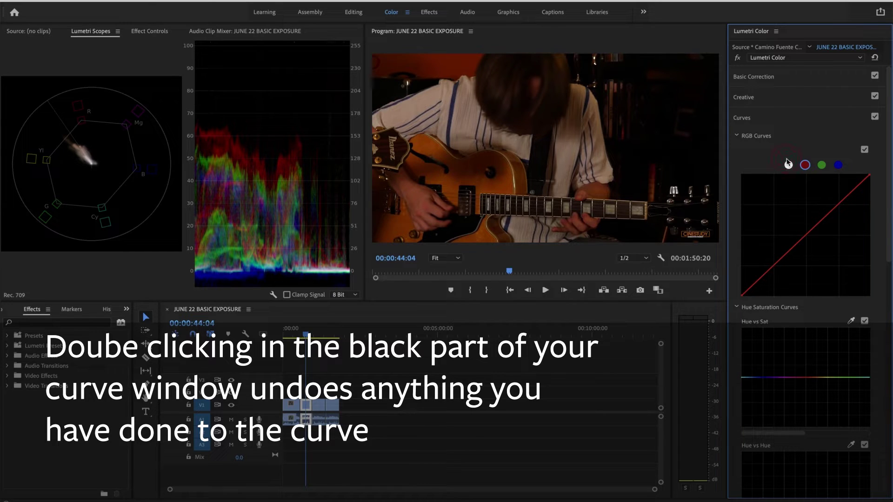
Step: Lift the master RGB curve's black point to raise the shadows, then undo it
click(788, 165)
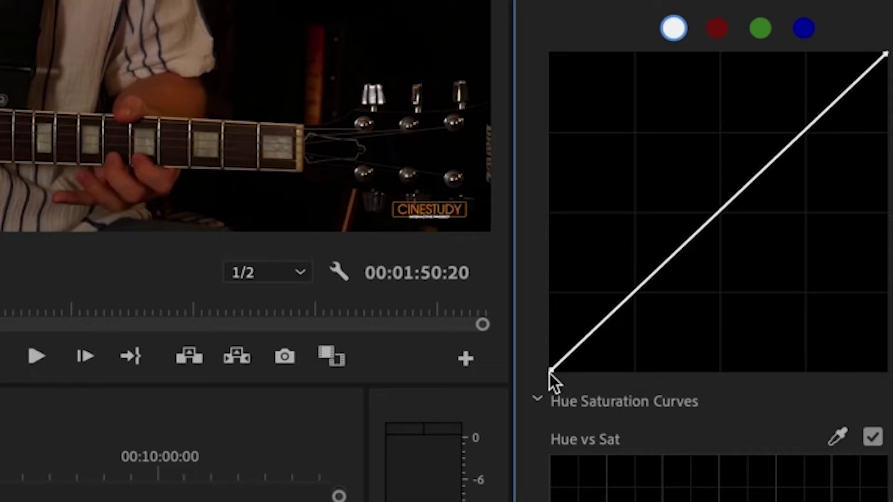
drag(551, 371, 551, 359)
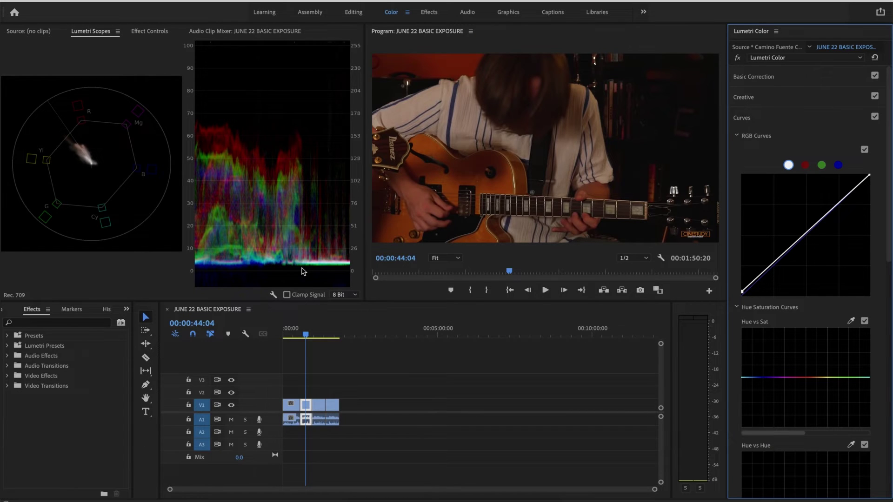
key(ctrl+z)
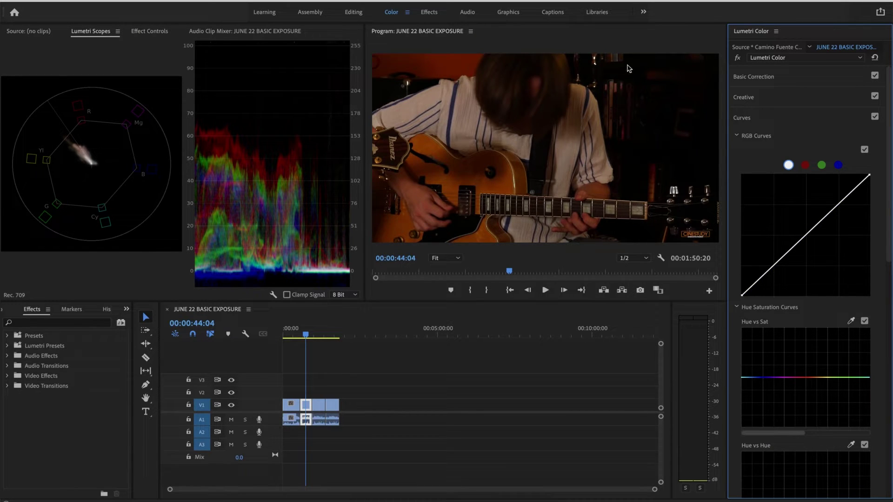
Step: Raise Blacks to 1.4 in Basic Correction and bring RGB Curves back into view
click(767, 82)
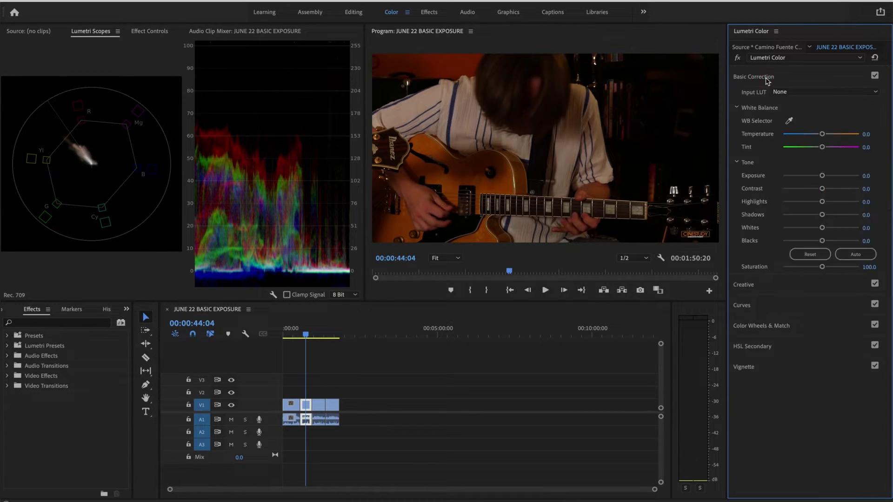
drag(822, 241, 821, 241)
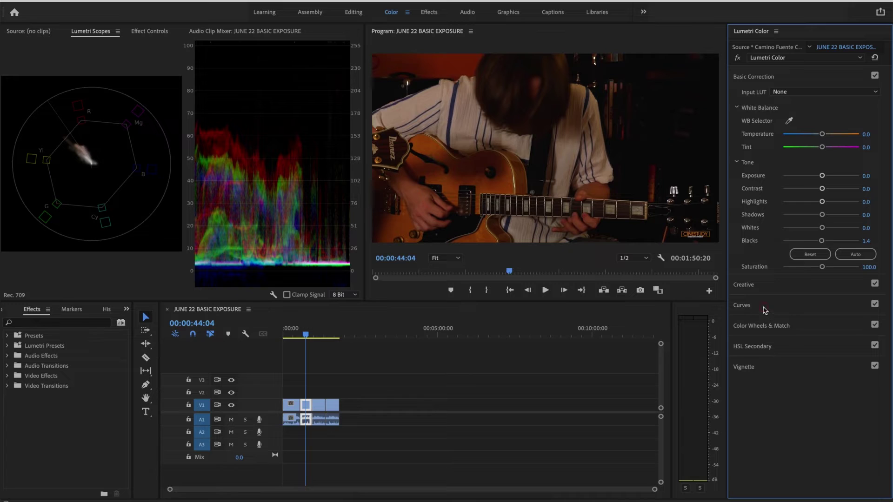
click(765, 309)
click(839, 168)
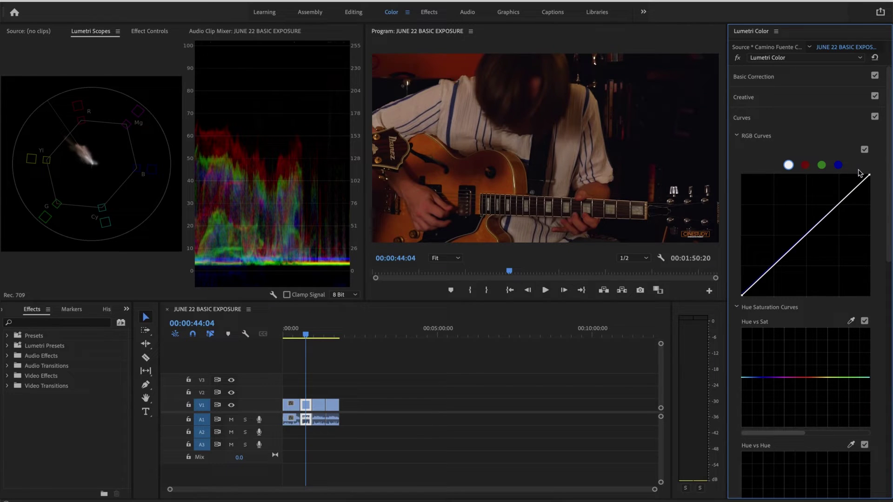
Step: Bow the master RGB curve upward through a midtone point, resetting and redoing it once
click(835, 206)
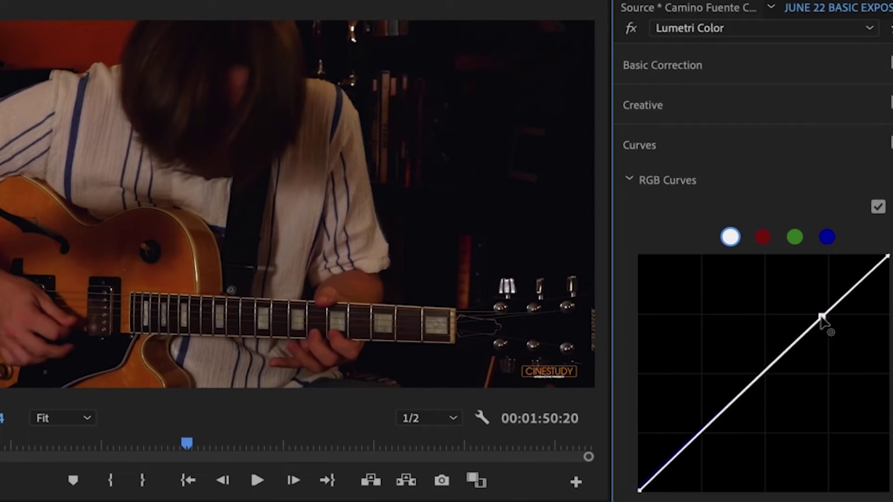
drag(822, 318, 801, 302)
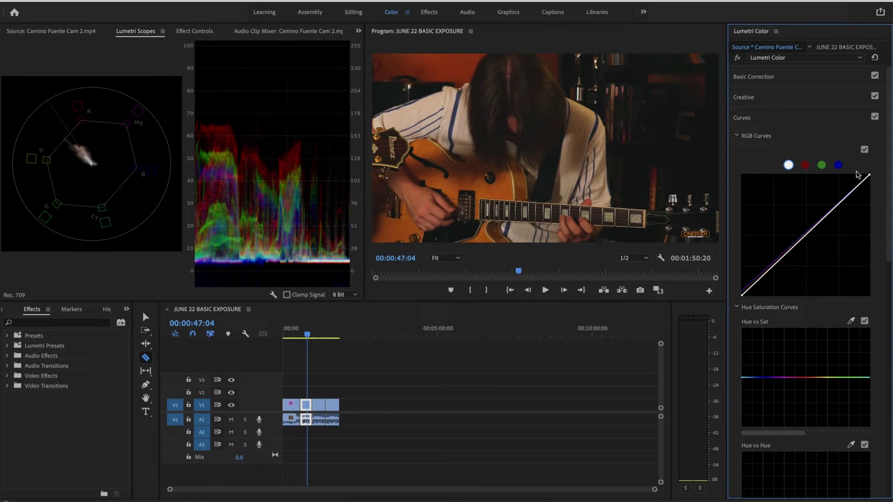
drag(869, 176, 837, 166)
double_click(803, 239)
drag(803, 238, 791, 223)
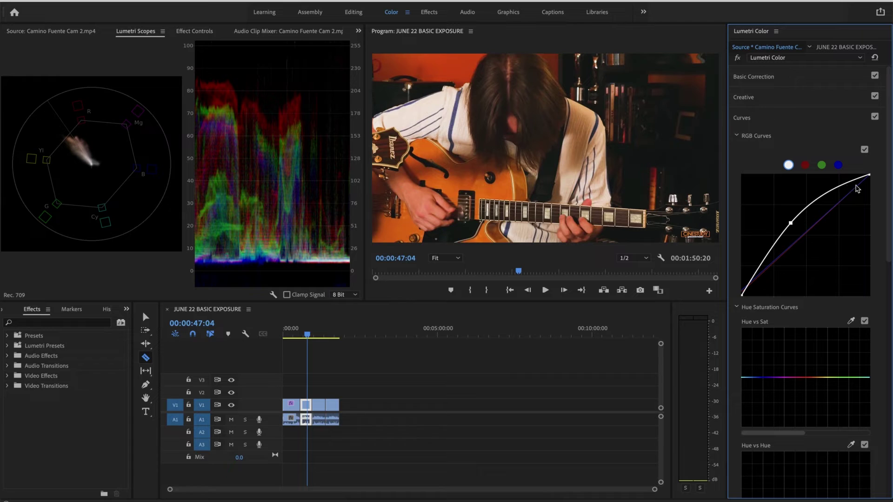
click(831, 190)
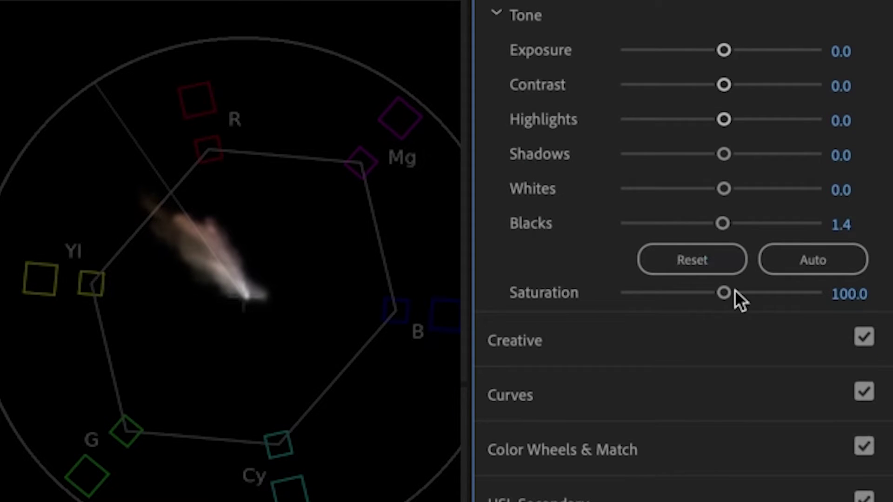
Step: Drag the Basic Correction Saturation slider down to 94.6
drag(722, 298, 715, 299)
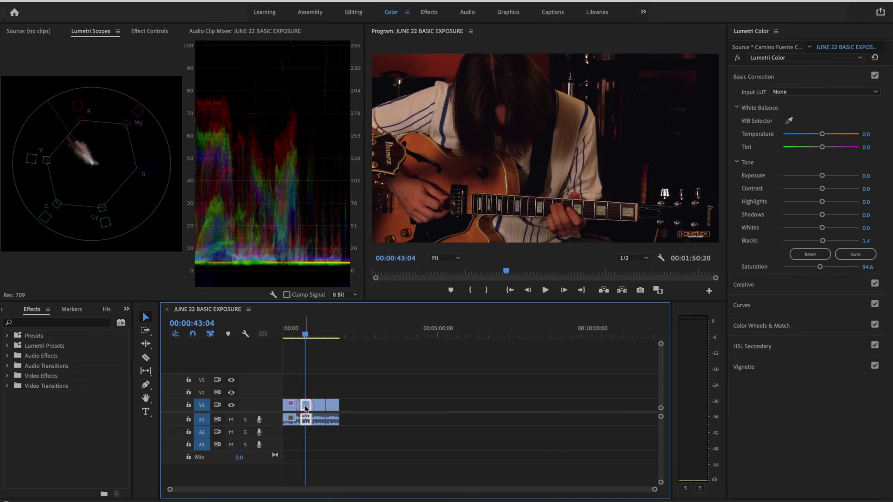
Step: Remove the clip's Lumetri Color attributes, then white-balance it by sampling the white shirt
right_click(305, 405)
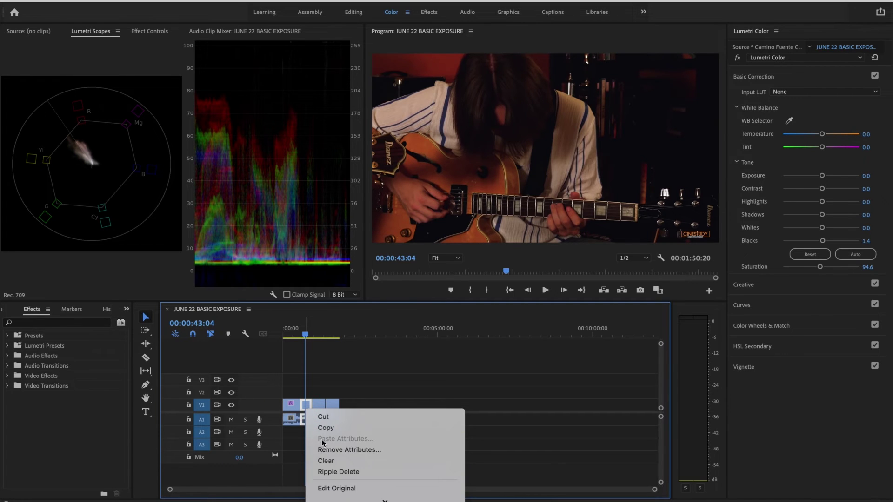
click(324, 449)
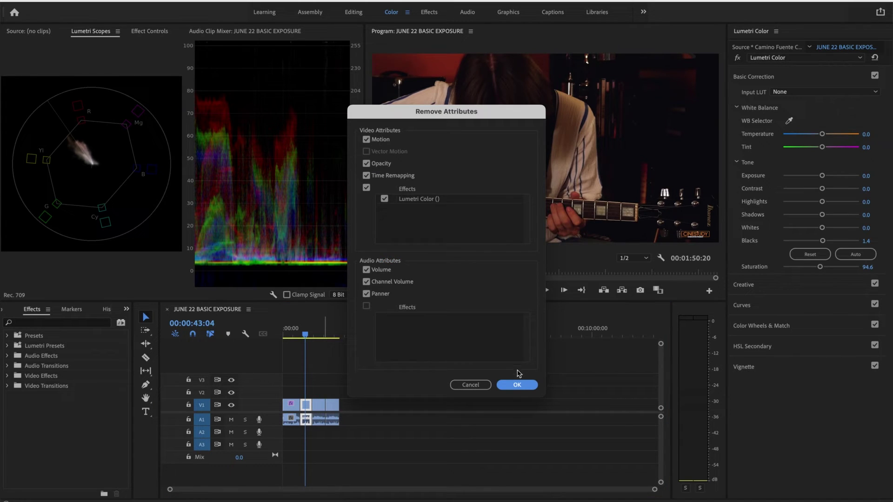
click(518, 382)
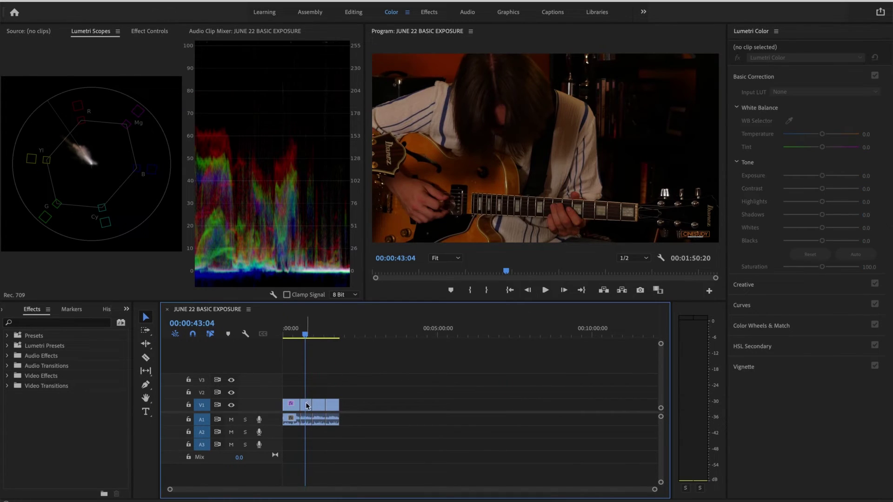
click(789, 120)
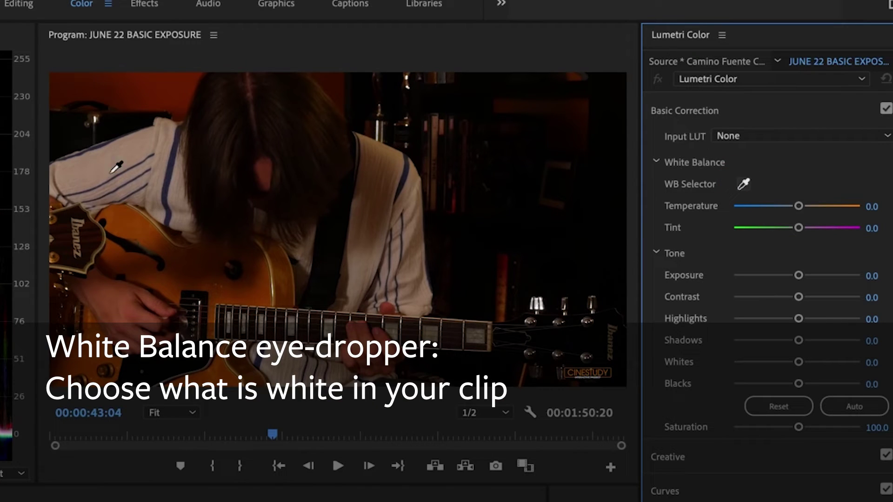
click(86, 175)
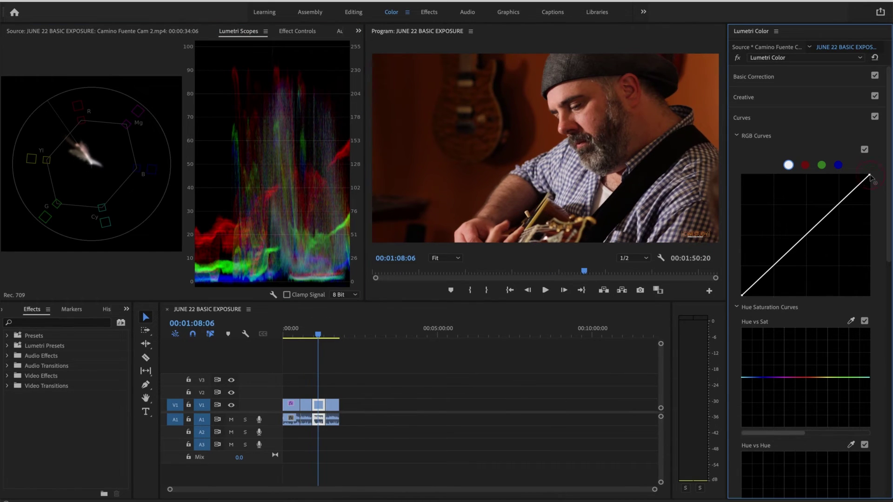
Step: Shape a gentle S-curve: lower the white point, lift the black point, add midtone and shadow points
mouse_move(871, 177)
mouse_down()
mouse_move(873, 196)
mouse_move(875, 187)
mouse_up()
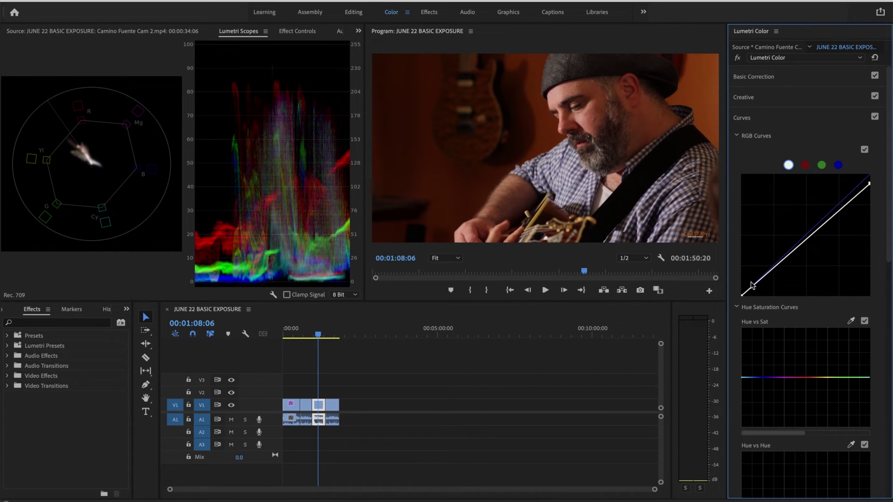
drag(742, 298, 742, 292)
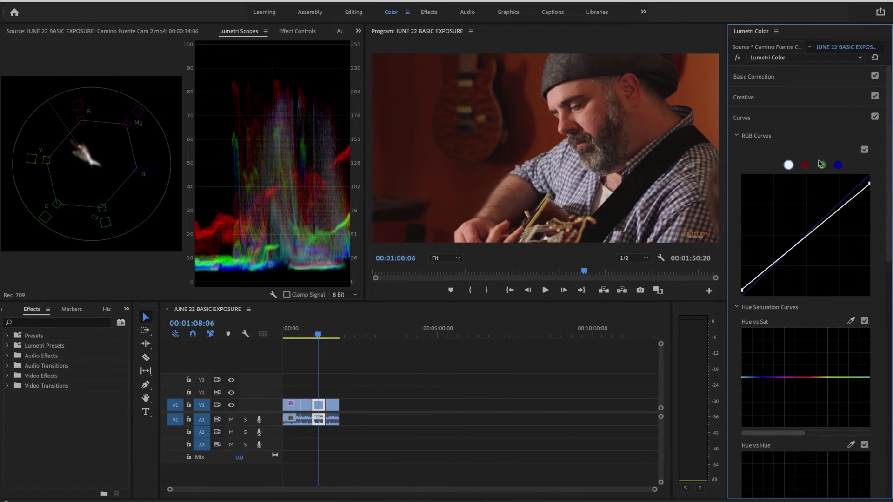
drag(829, 217, 824, 209)
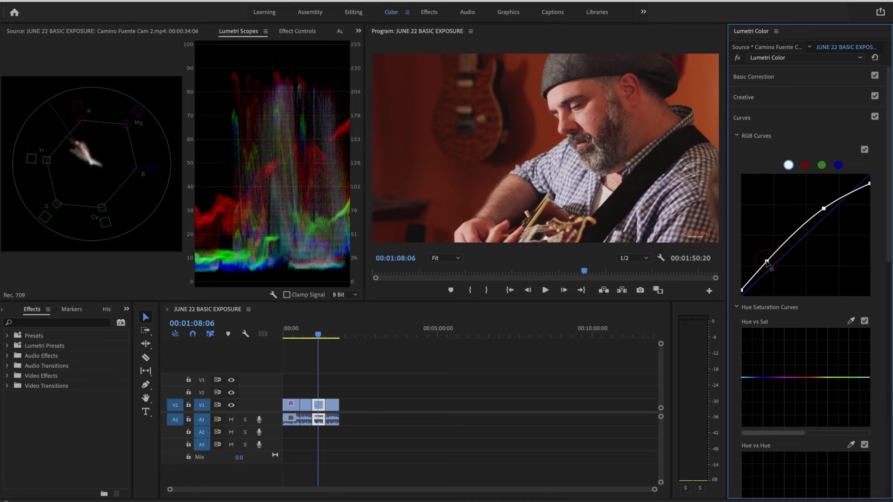
drag(766, 262, 771, 267)
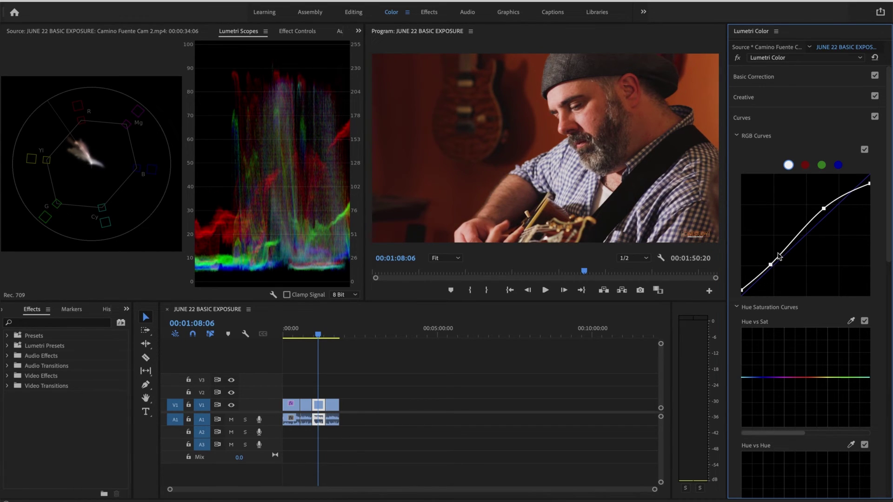
Step: In Basic Correction, adjust Exposure so it settles at 0.4
click(753, 77)
drag(828, 177, 824, 176)
drag(821, 241, 835, 188)
Step: White-balance the guitarist shot with the WB Selector, then set Temperature 44.6, Tint 1.4 and Saturation 94.6
click(789, 121)
click(599, 135)
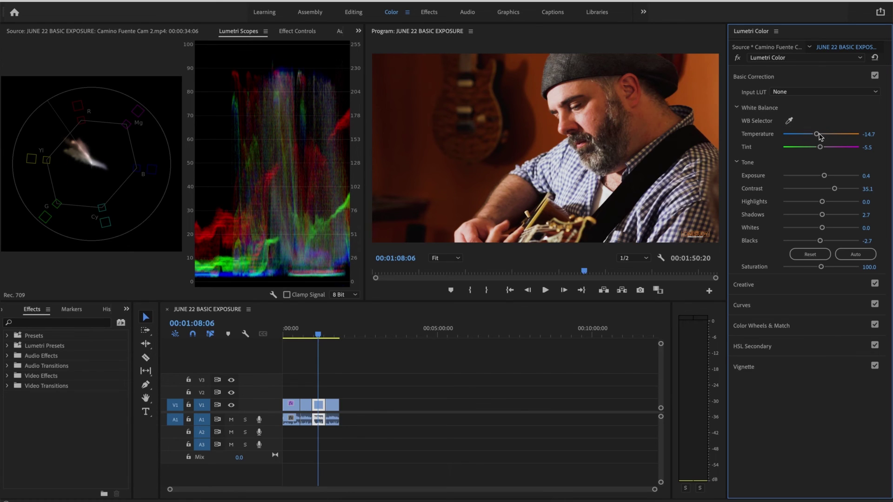
mouse_move(819, 135)
mouse_down()
mouse_move(839, 136)
mouse_move(822, 148)
mouse_up()
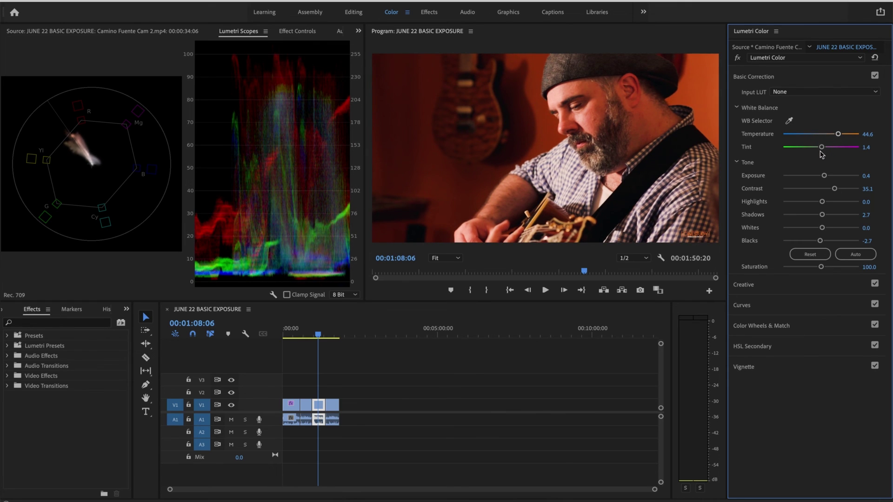
drag(821, 268, 818, 268)
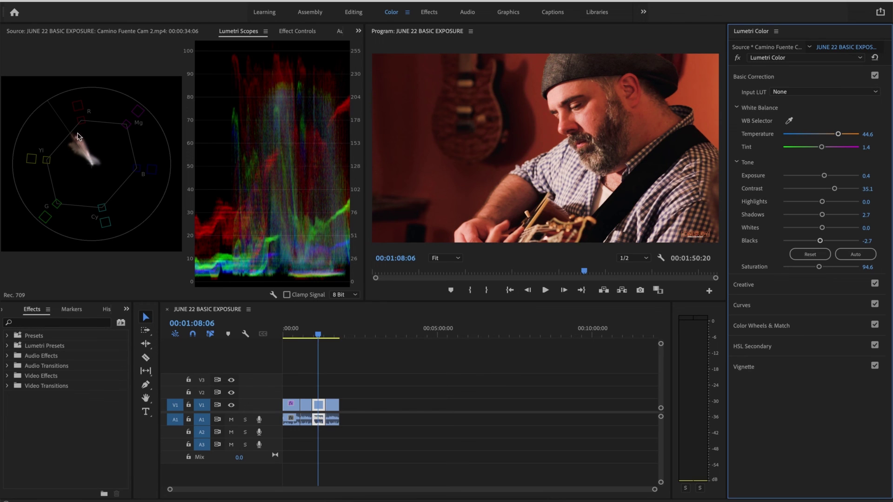